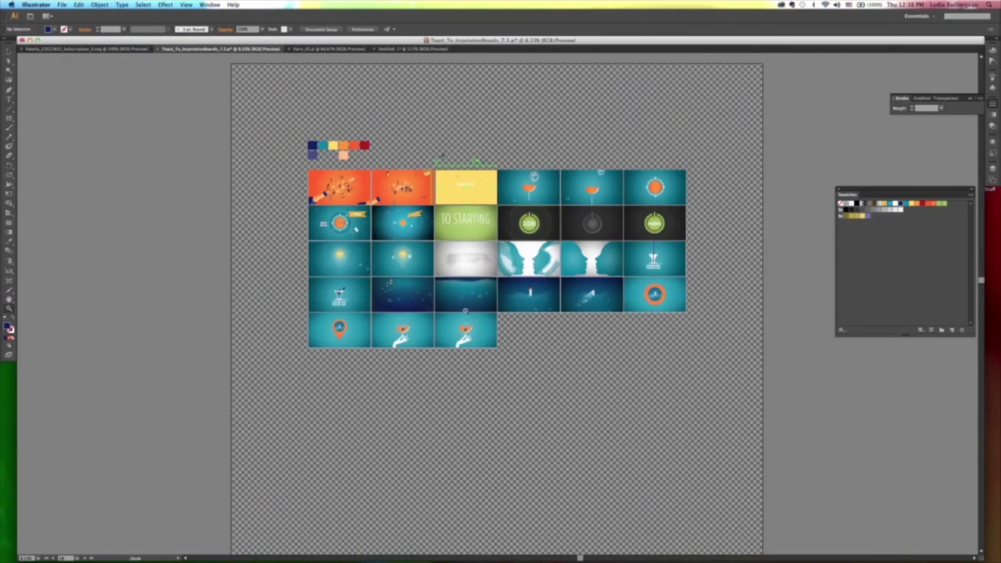
Step: Zoom in and fit the yellow Toast To storyboard board in the window
click(464, 311)
key(shift+o)
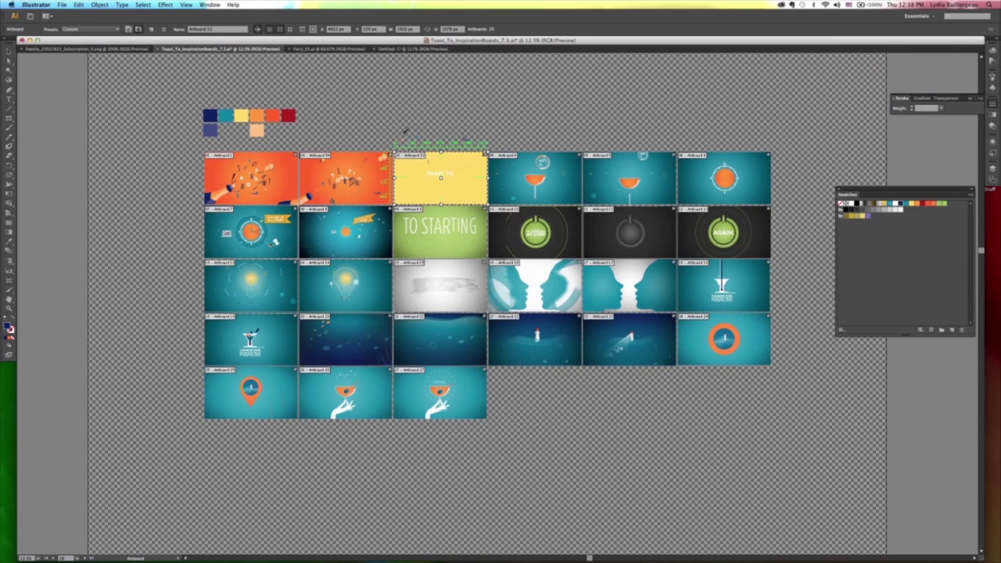
key(super+0)
key(v)
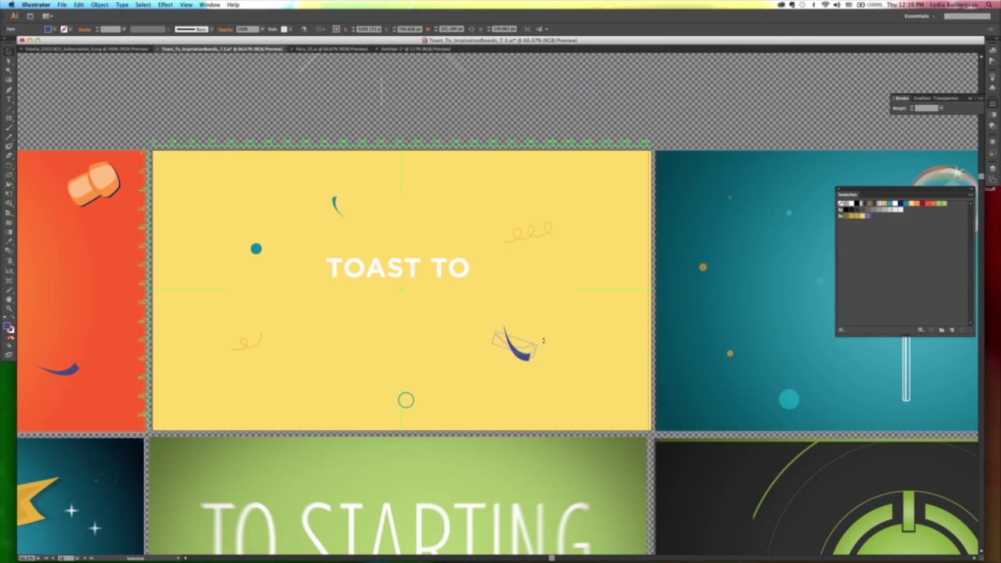
Step: Add an enlarged INSPIRATION text frame below TOAST TO
drag(326, 296, 479, 344)
key(super+a)
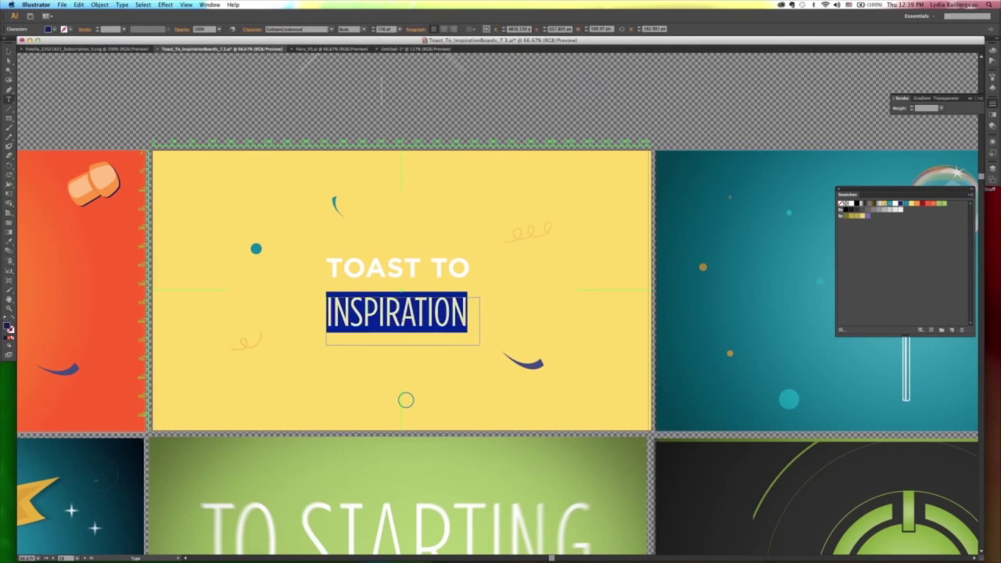
key(super+shift+period)
key(super+shift+period)
key(super+shift+period)
click(363, 300)
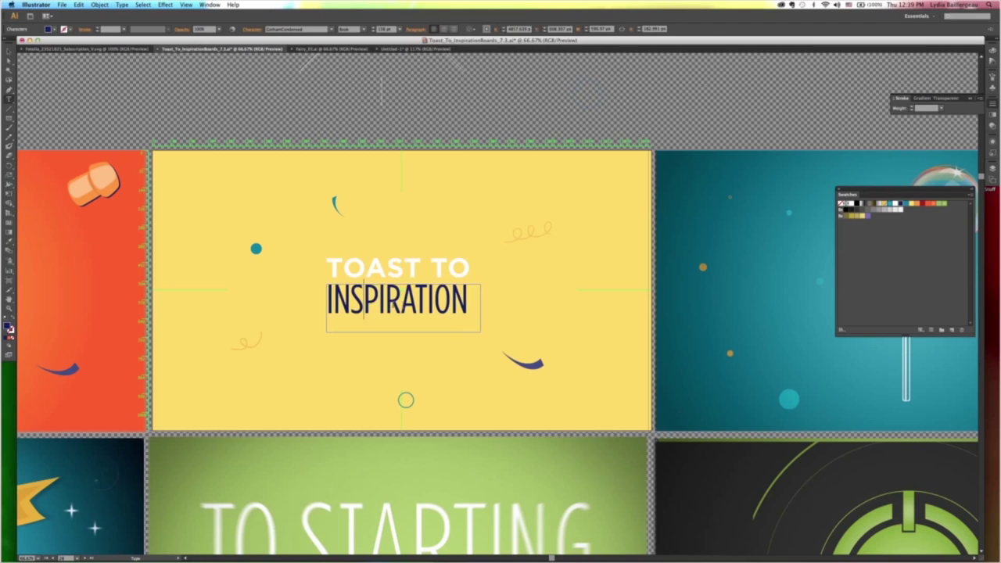
key(Escape)
Step: Try navy, teal and red swatches on the board background before settling on orange
click(383, 97)
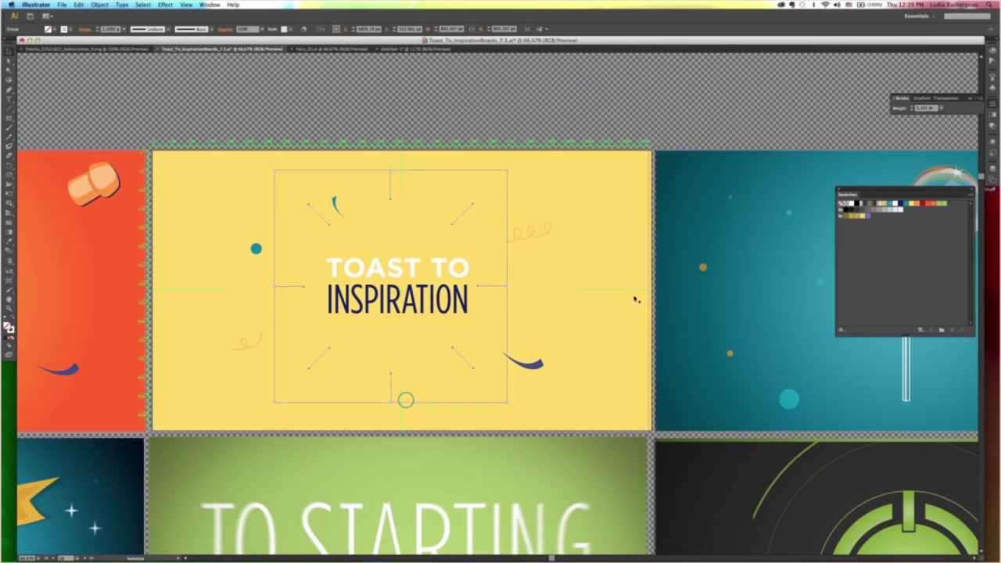
click(627, 405)
key(super+minus)
key(super+minus)
key(super+minus)
key(super+minus)
click(900, 204)
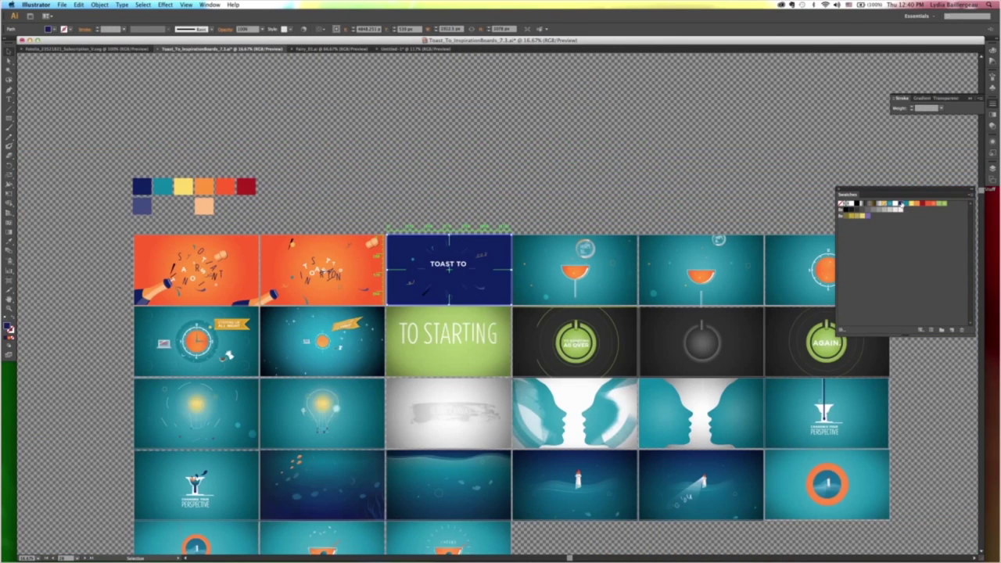
click(904, 204)
click(420, 245)
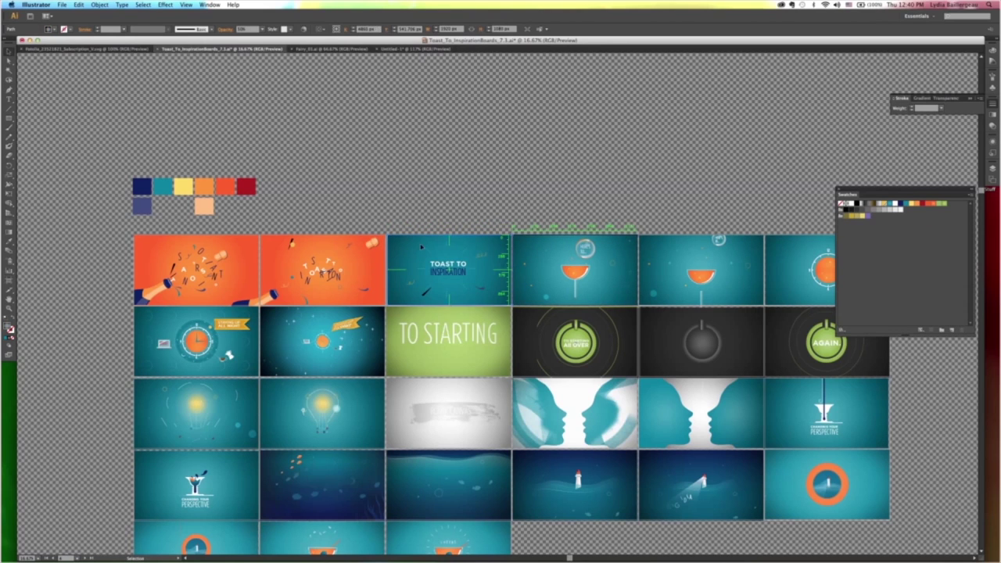
scroll(459, 257, down, 3)
click(429, 196)
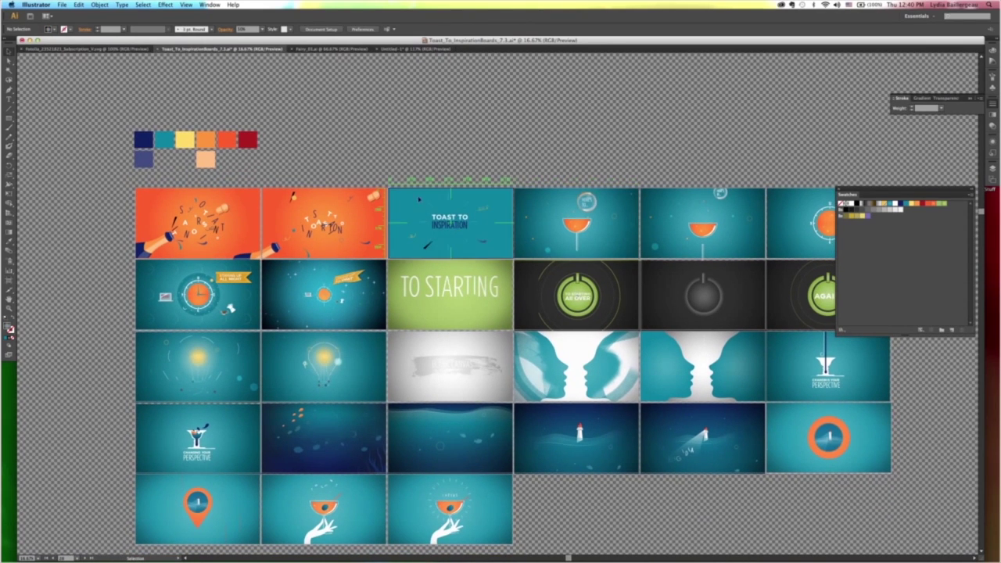
click(925, 204)
click(928, 204)
click(934, 205)
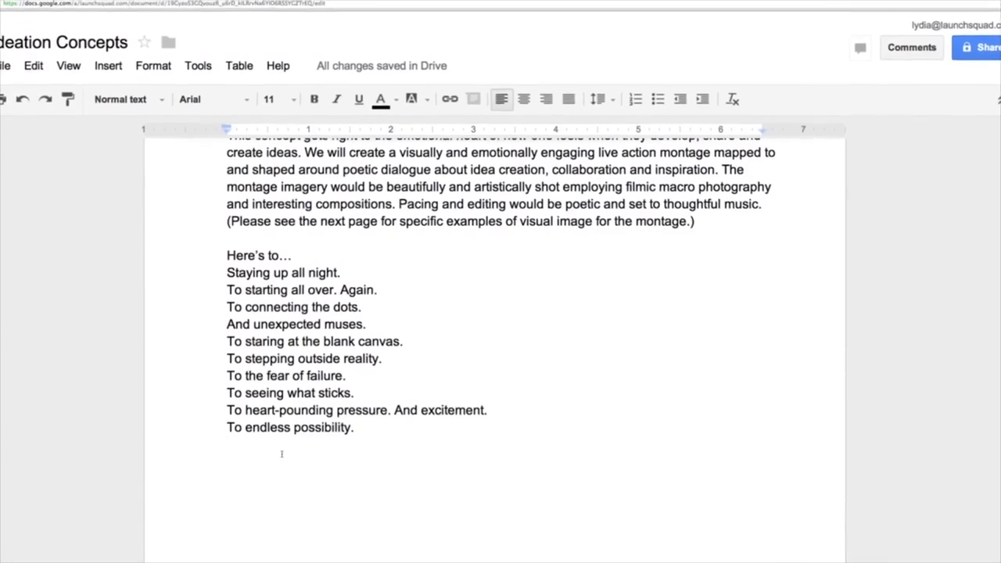
Step: Type 'To changing your perspective.' as the new final line of the list
text(To )
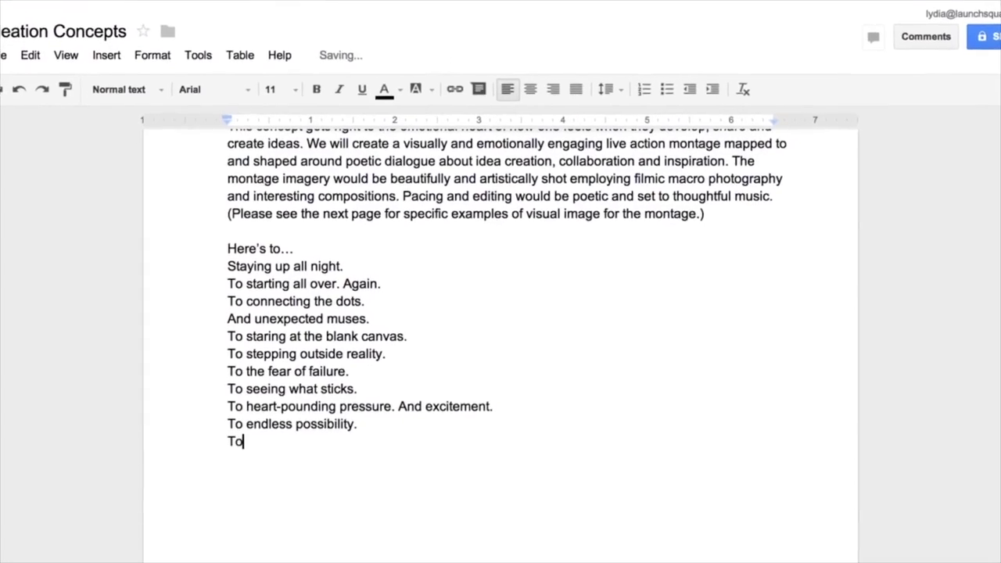
text(changing your pe)
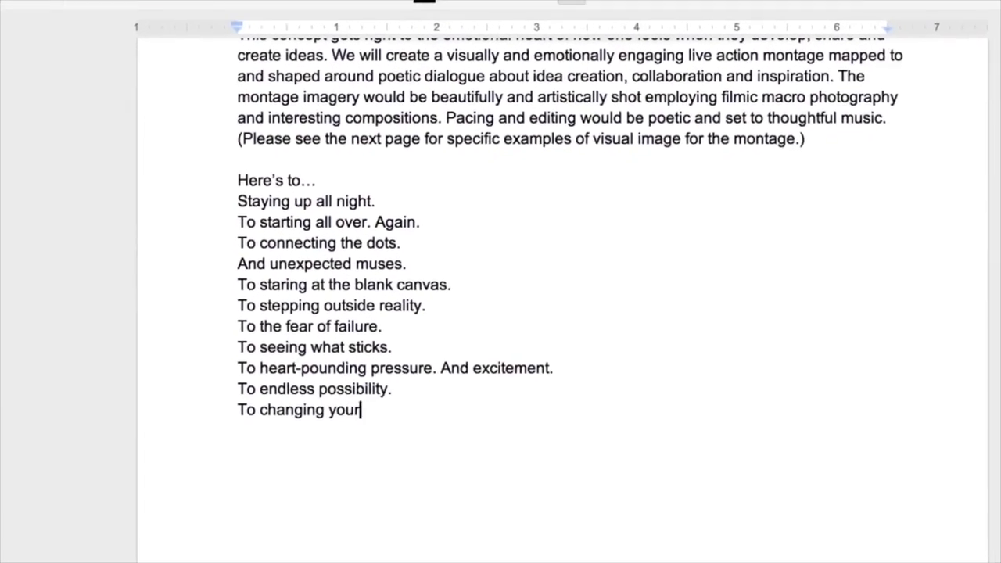
text(rspective)
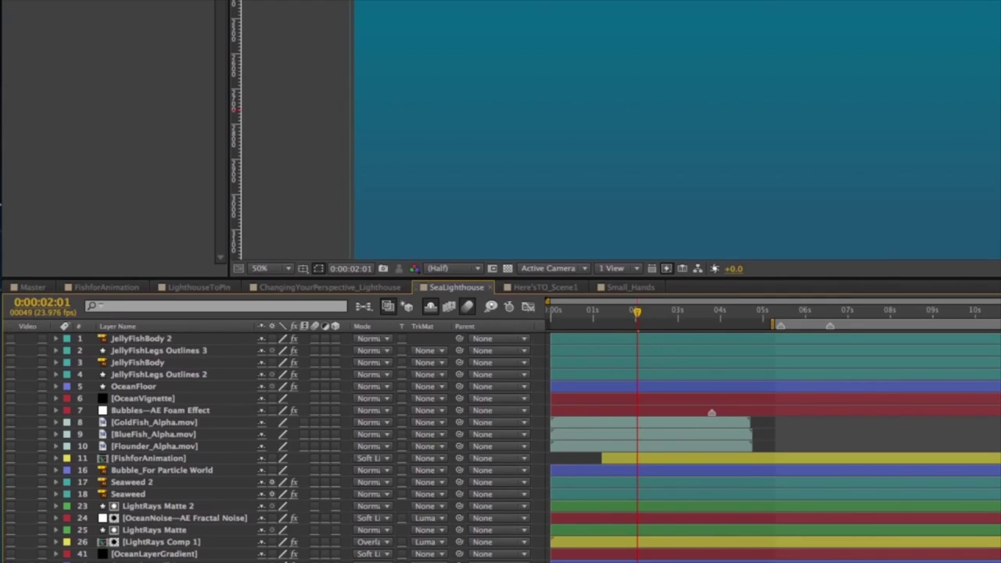
Step: Turn on visibility for the background, Seaweed, Flounder_Alpha and GoldFish_Alpha layers
click(10, 553)
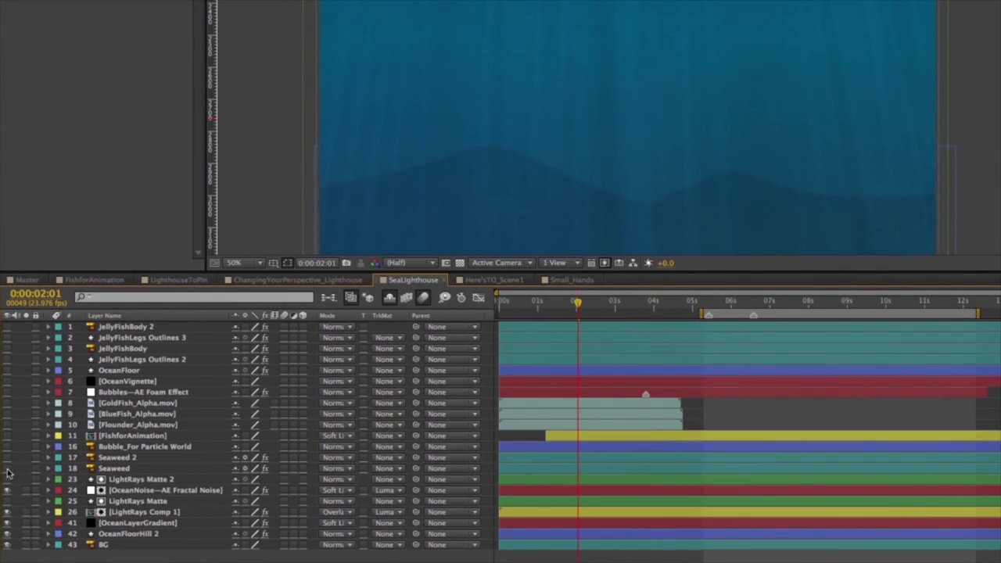
click(7, 469)
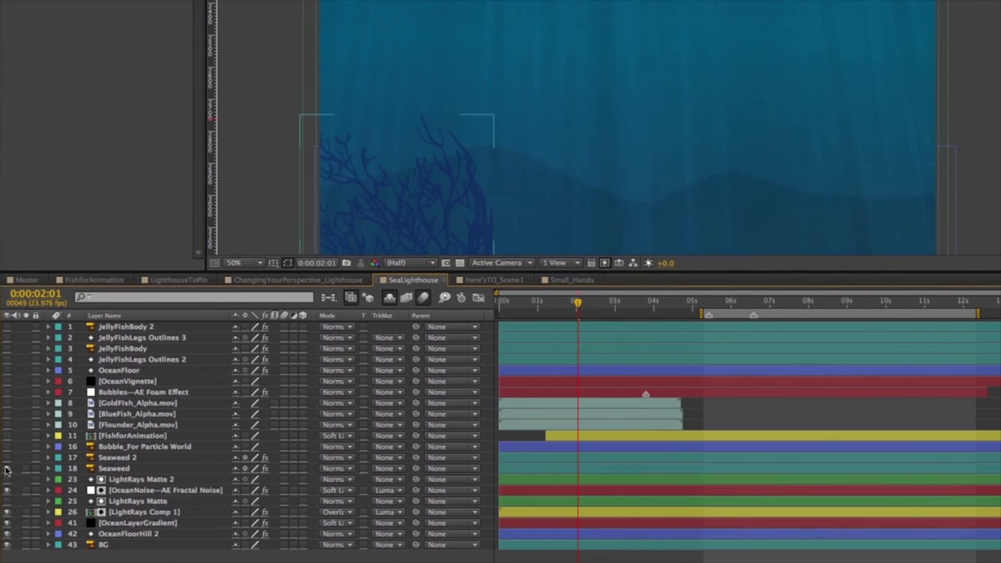
click(7, 425)
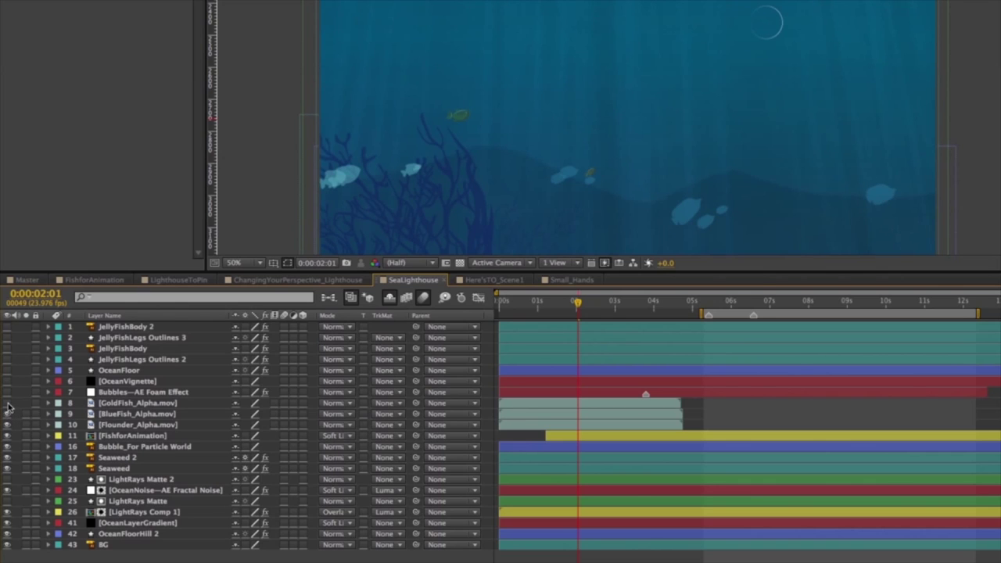
click(7, 402)
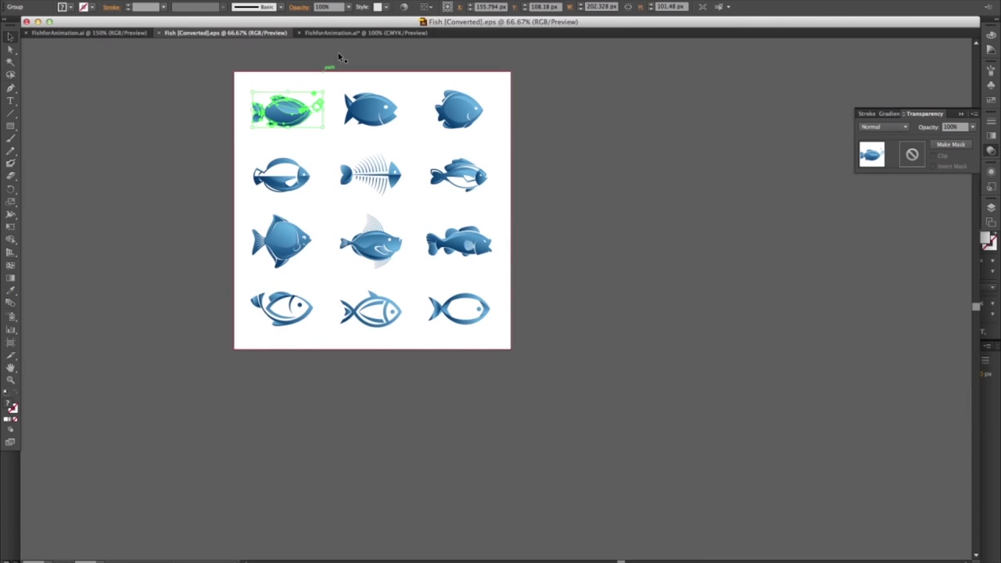
Step: In FishforAnimation.ai, select the fish and bubble groups, then marquee-select the whole fish trail
click(344, 32)
click(560, 290)
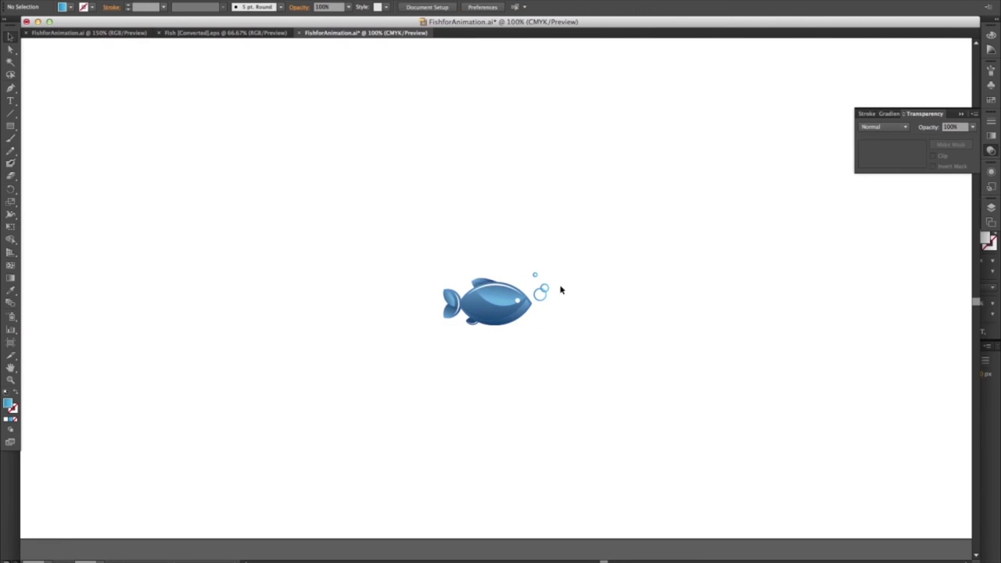
click(515, 313)
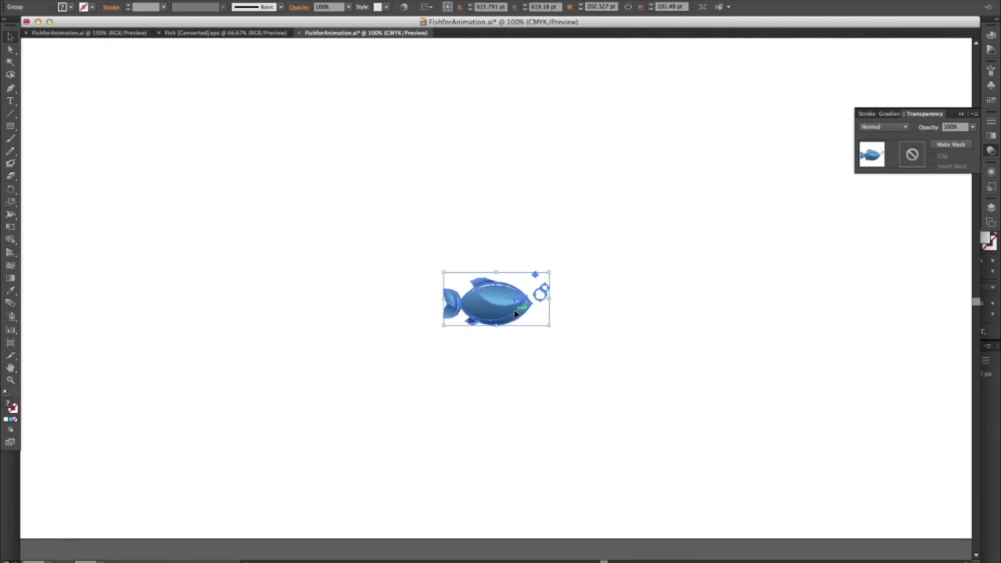
click(561, 309)
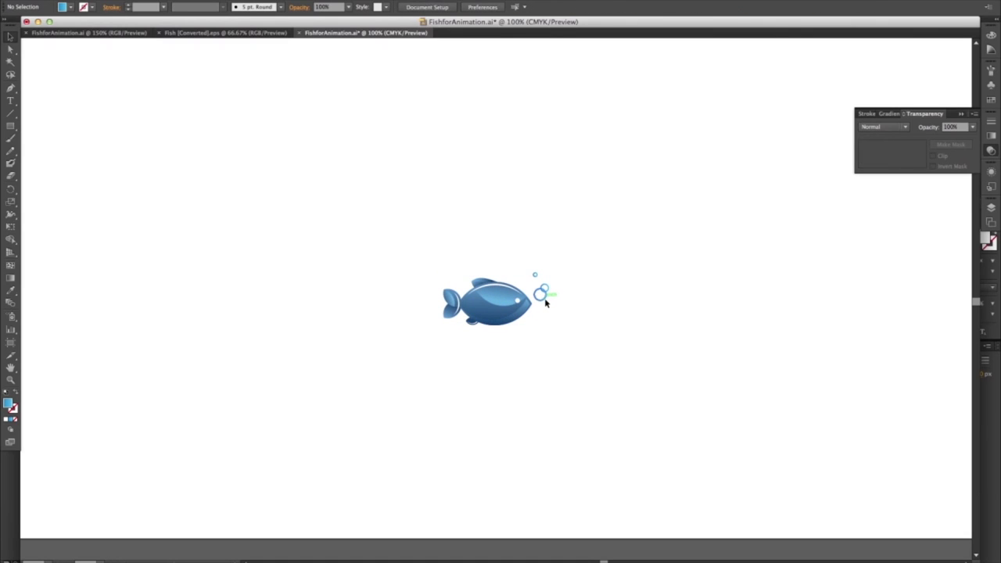
click(546, 302)
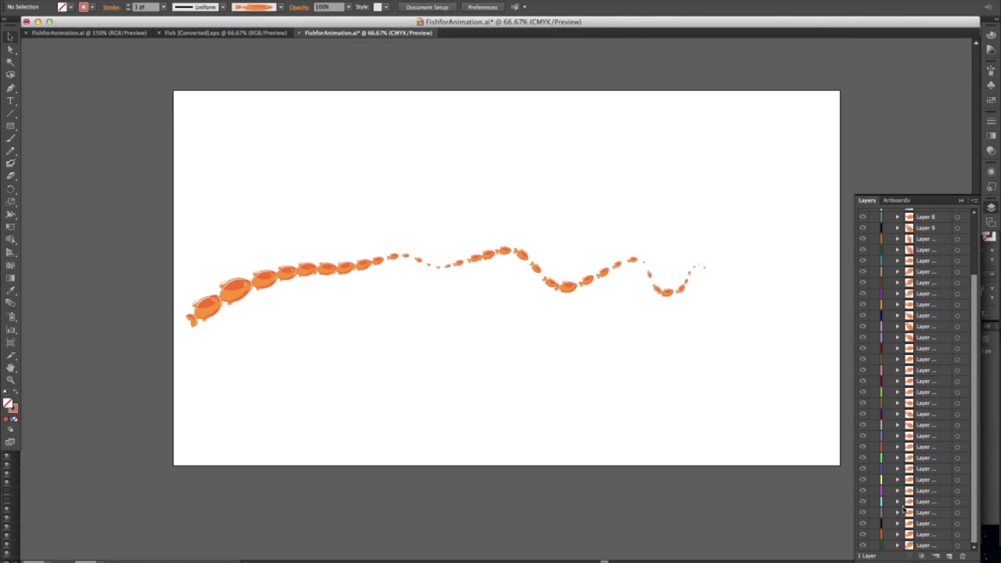
drag(153, 219, 761, 363)
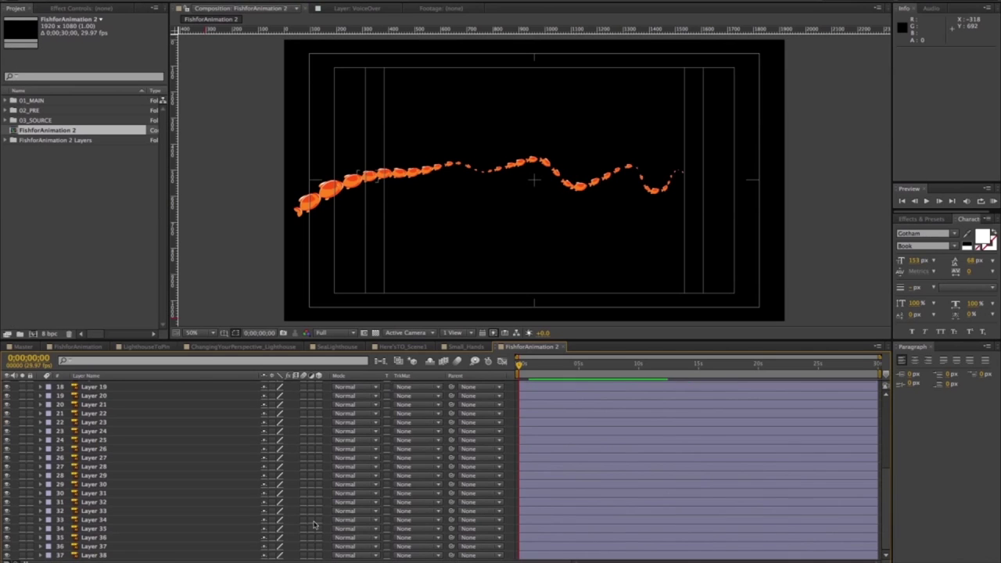
Step: Apply Keyframe Assistant > Sequence Layers to all the fish layers
shift+click(145, 387)
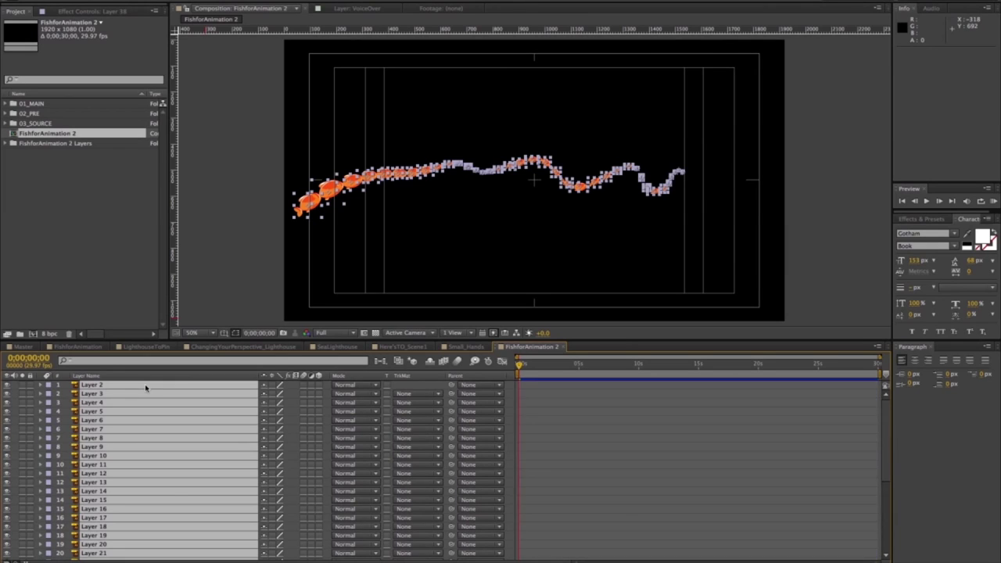
right_click(154, 387)
click(328, 427)
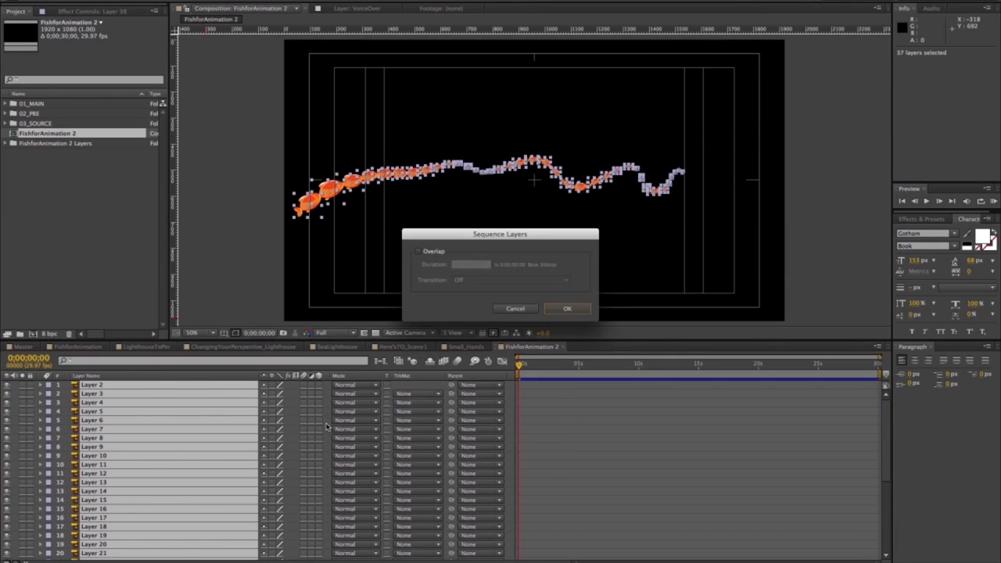
click(569, 309)
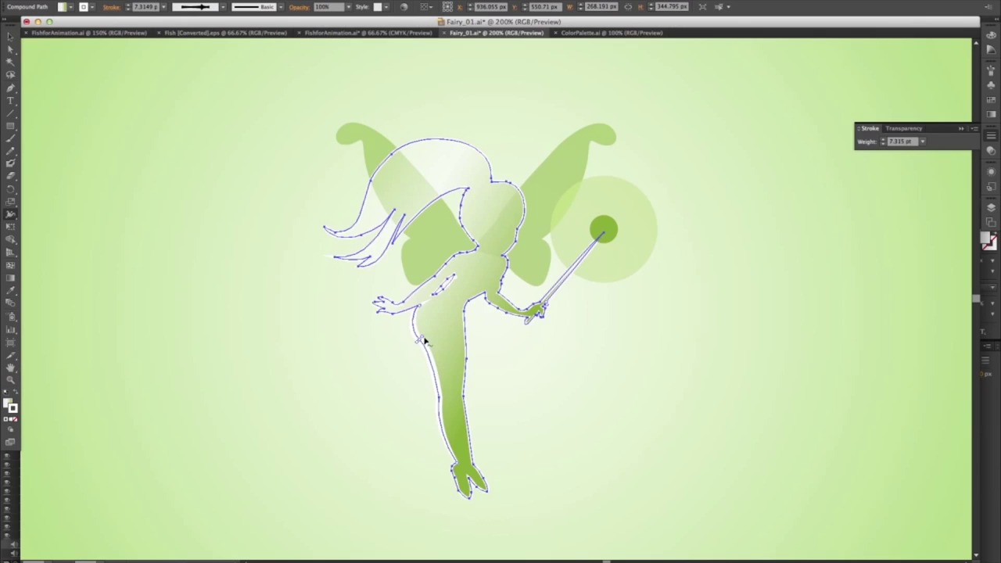
Step: Set the fairy compound path's stroke weight to 3 pt, then deselect to check it
click(592, 352)
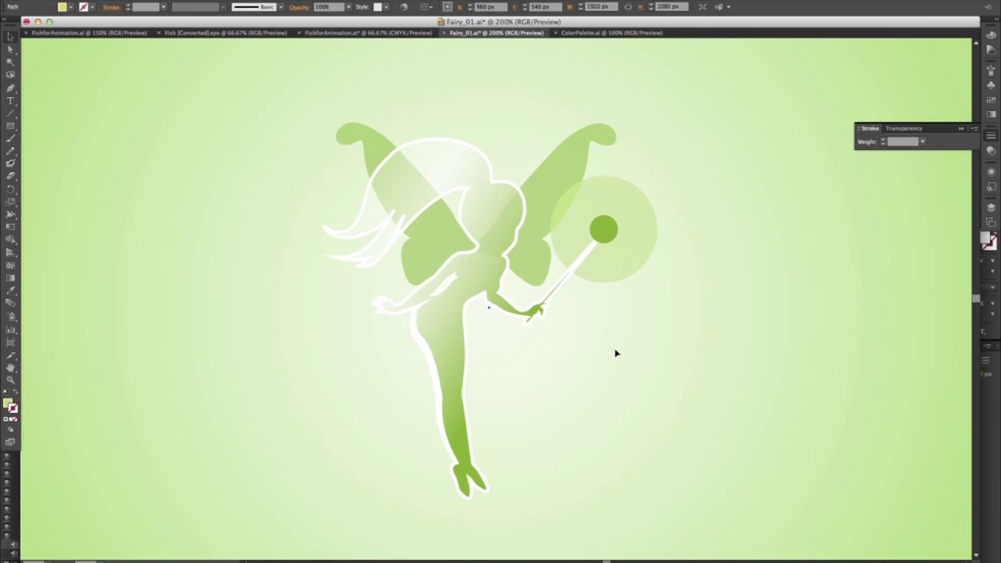
click(448, 333)
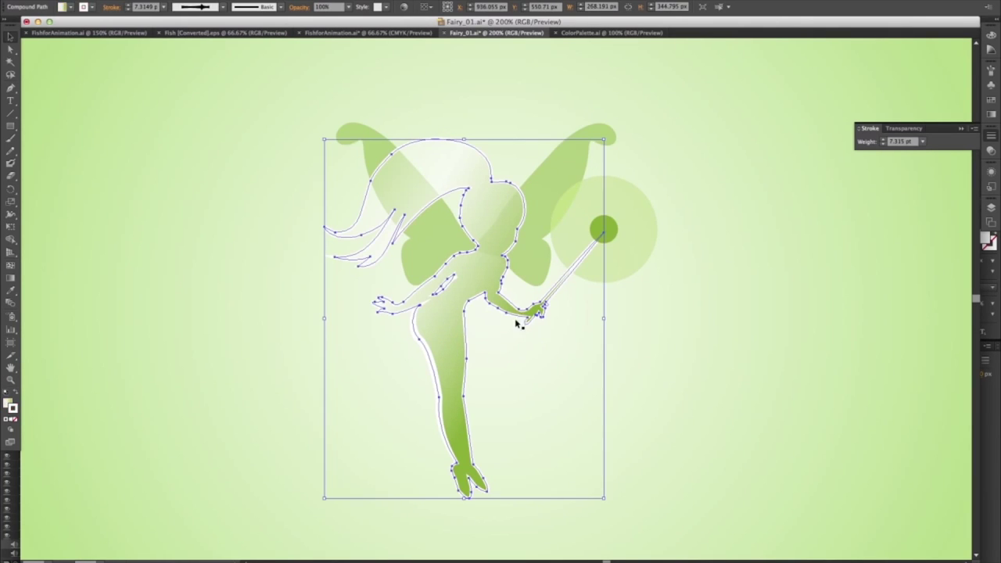
click(881, 145)
key(ctrl+F9)
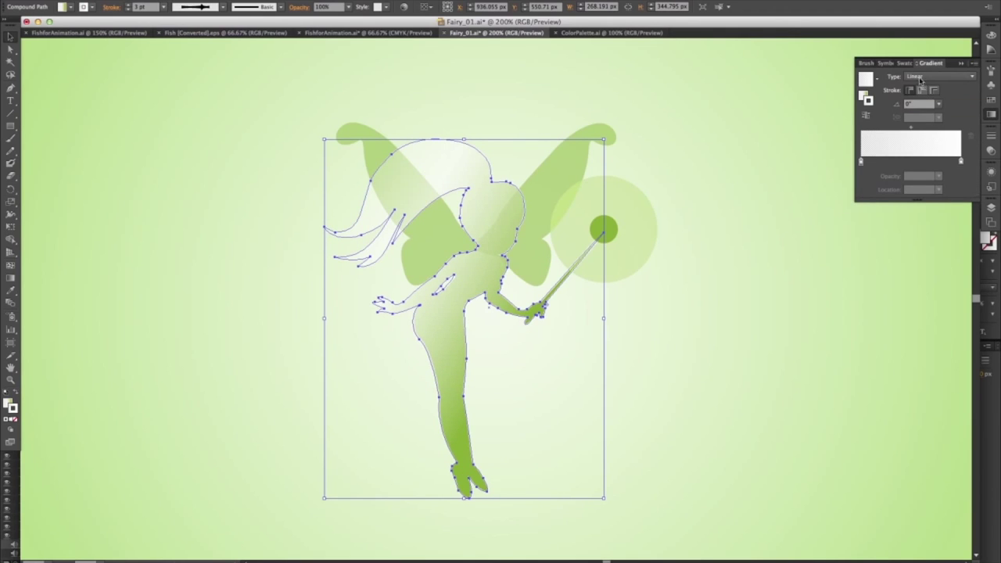
click(724, 275)
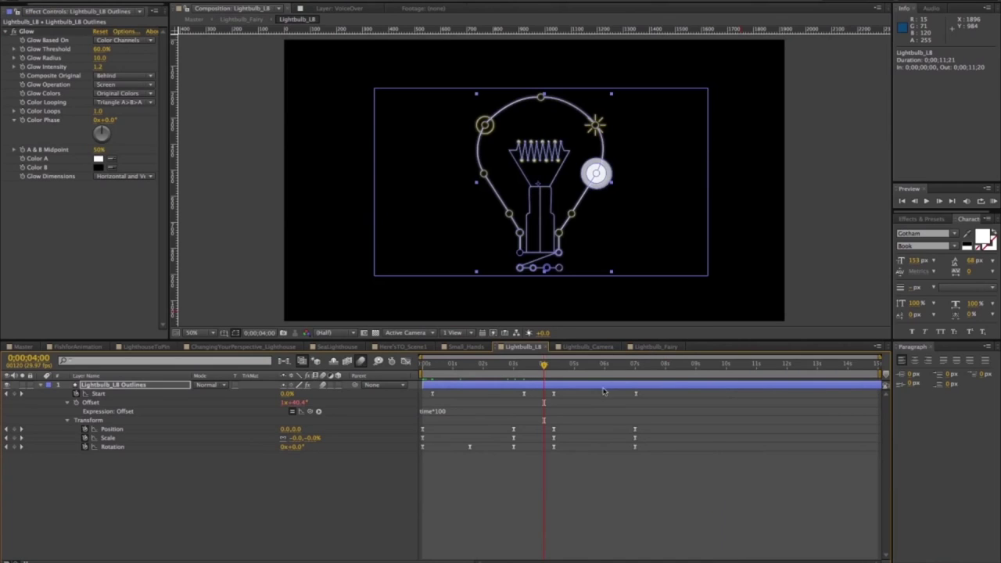
click(593, 477)
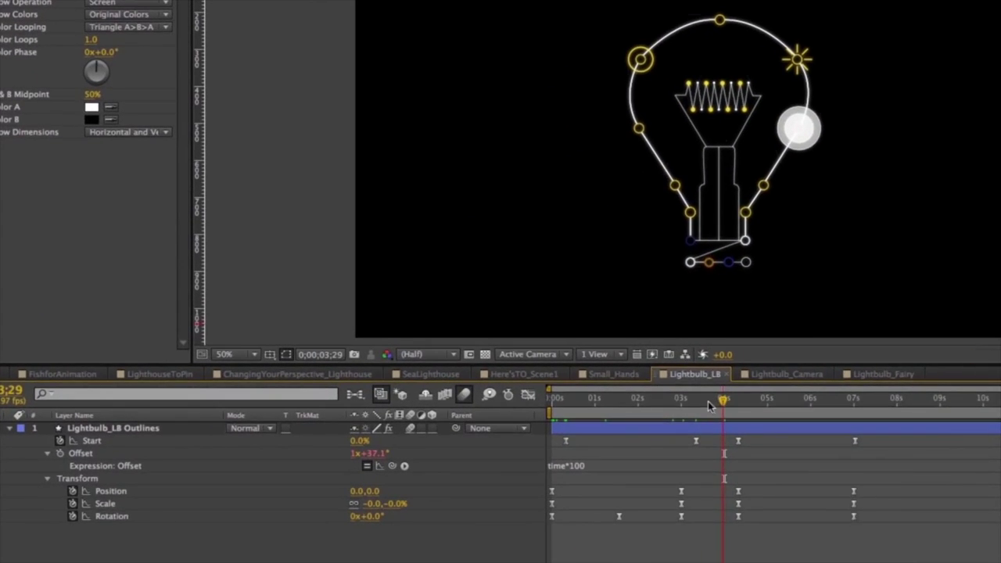
drag(543, 367, 461, 372)
drag(606, 411, 623, 412)
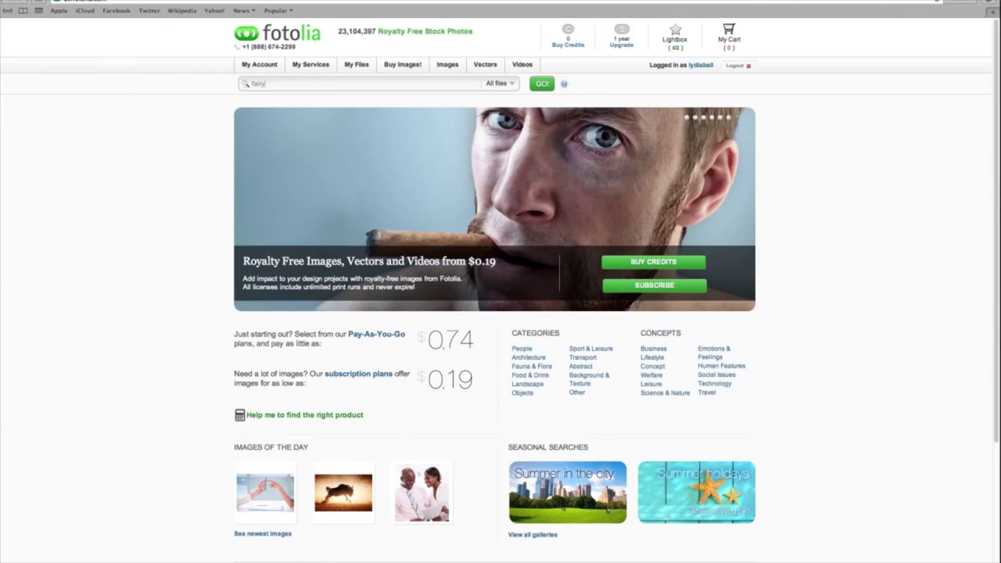
Step: Search Fotolia for 'fairy' and open the black fairy silhouettes image page
key(Return)
scroll(630, 201, down, 3)
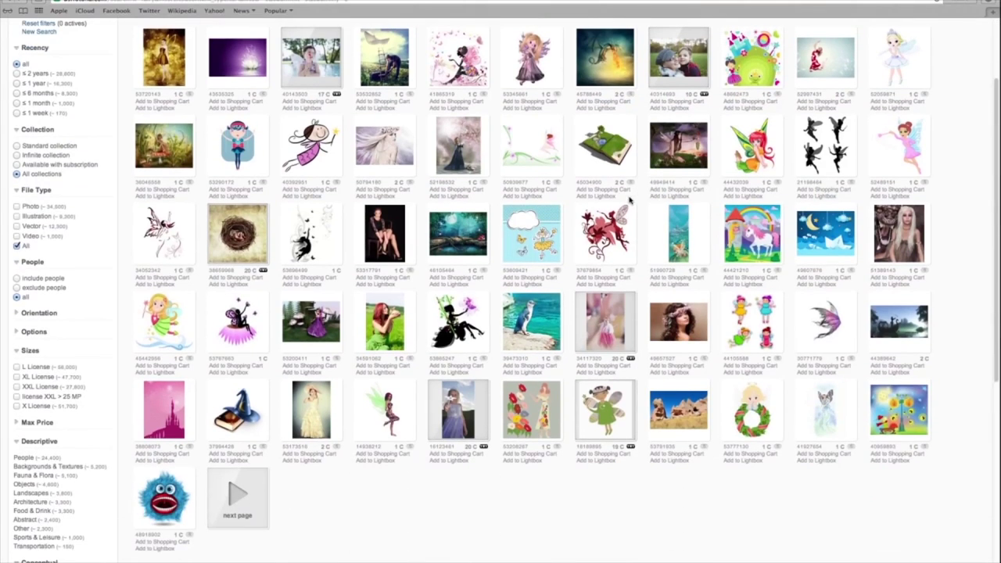
scroll(630, 201, up, 1)
mouse_move(815, 177)
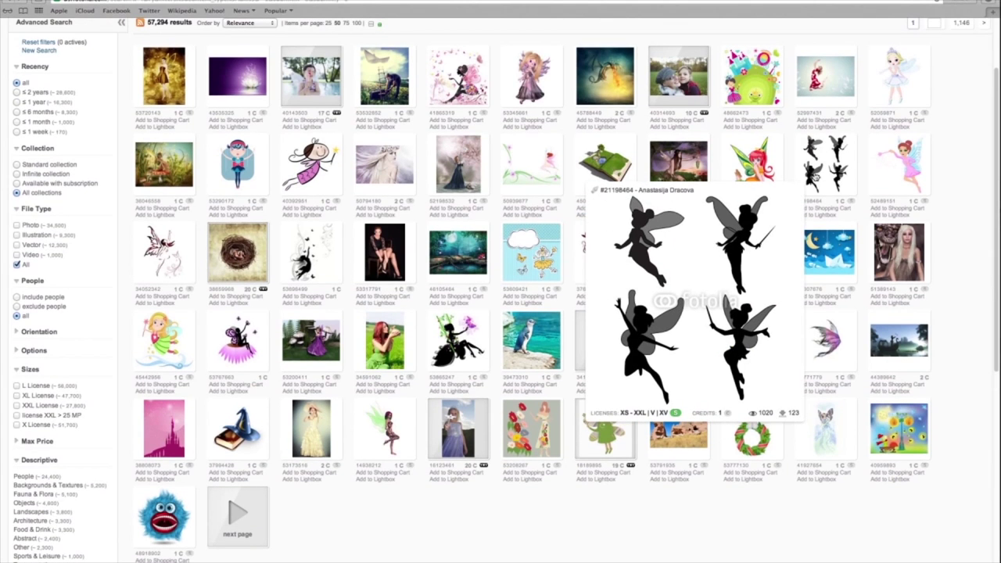
click(815, 176)
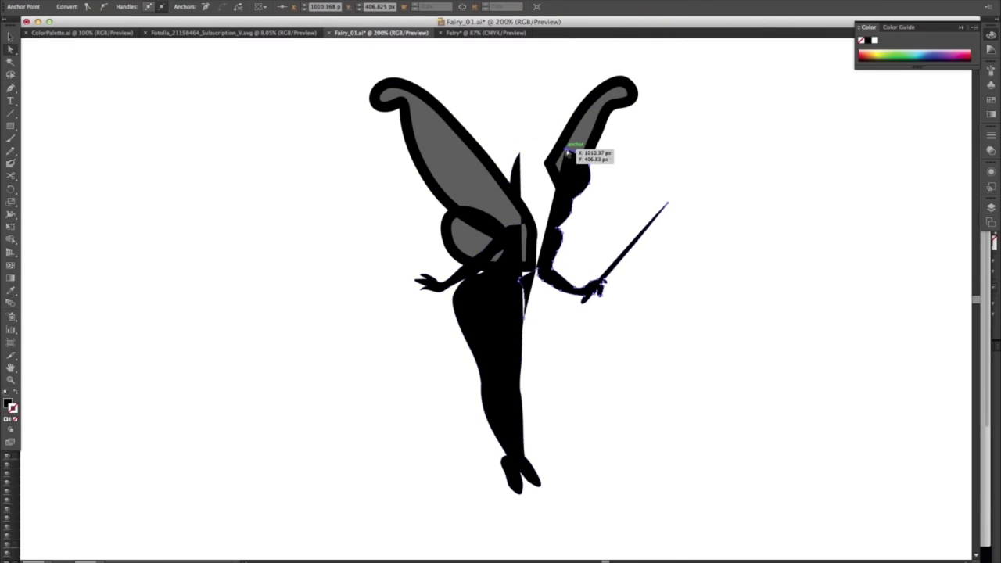
Step: Rename the wing layer to RightWing and delete Layer 4
click(567, 152)
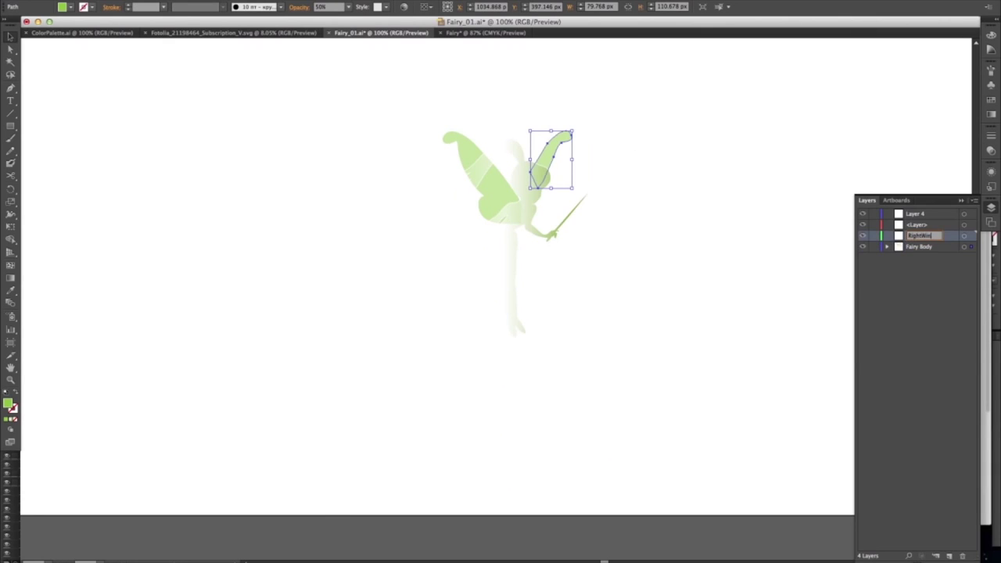
double_click(921, 225)
click(571, 402)
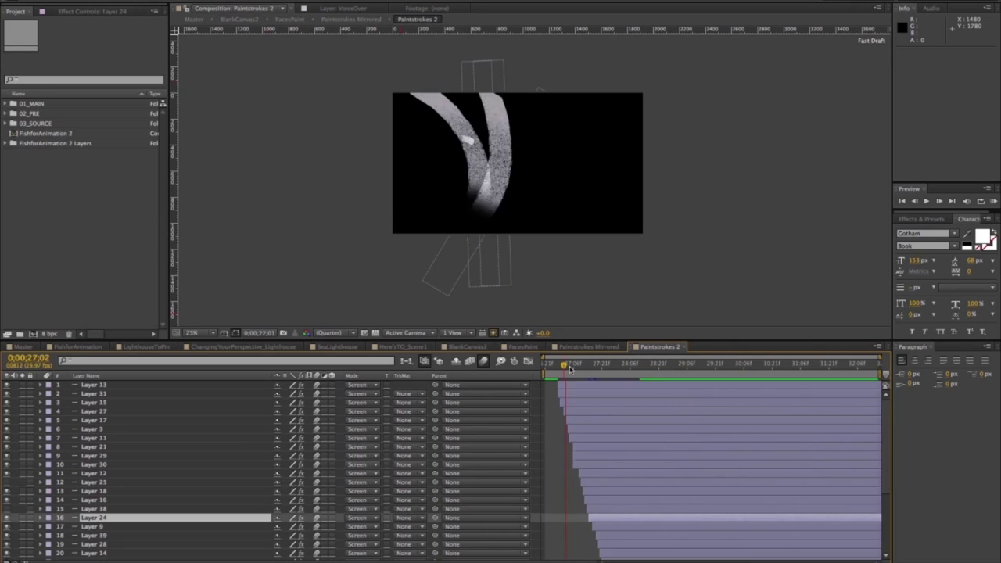
Step: Move up to the FacesPaint comp and select its Chalice and Paintstrokes Mirrored layers
drag(564, 365, 649, 365)
click(367, 21)
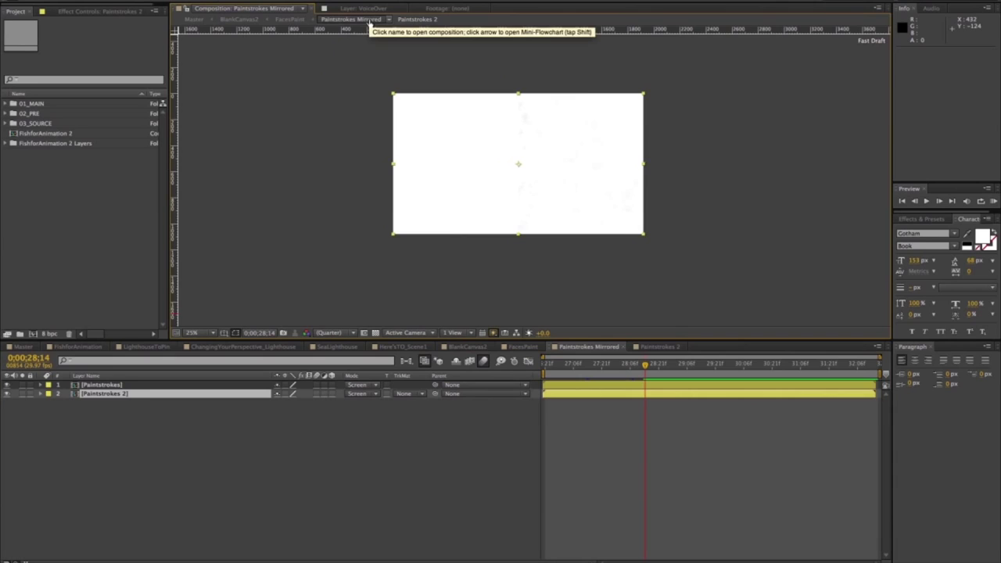
click(290, 19)
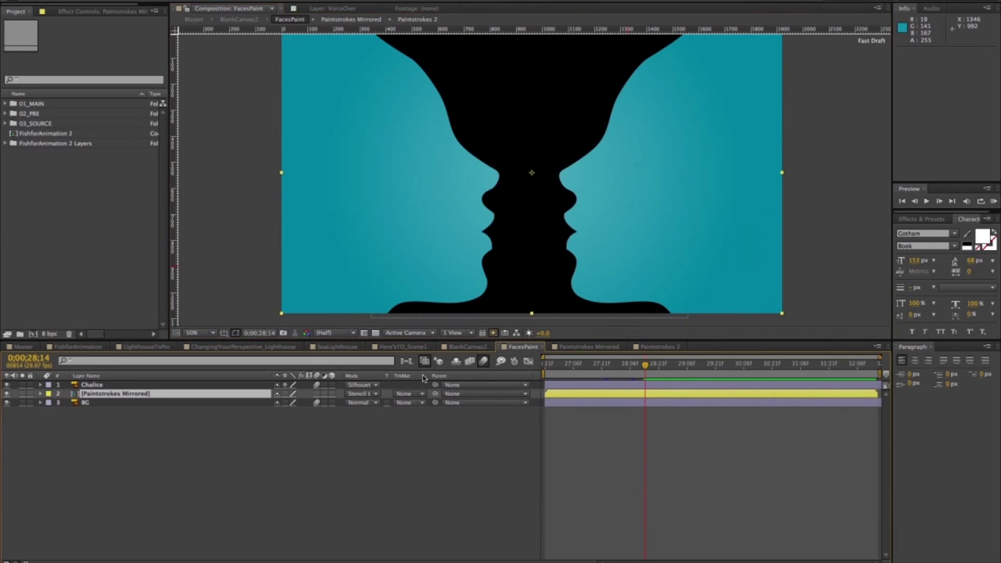
drag(543, 469, 631, 469)
click(706, 385)
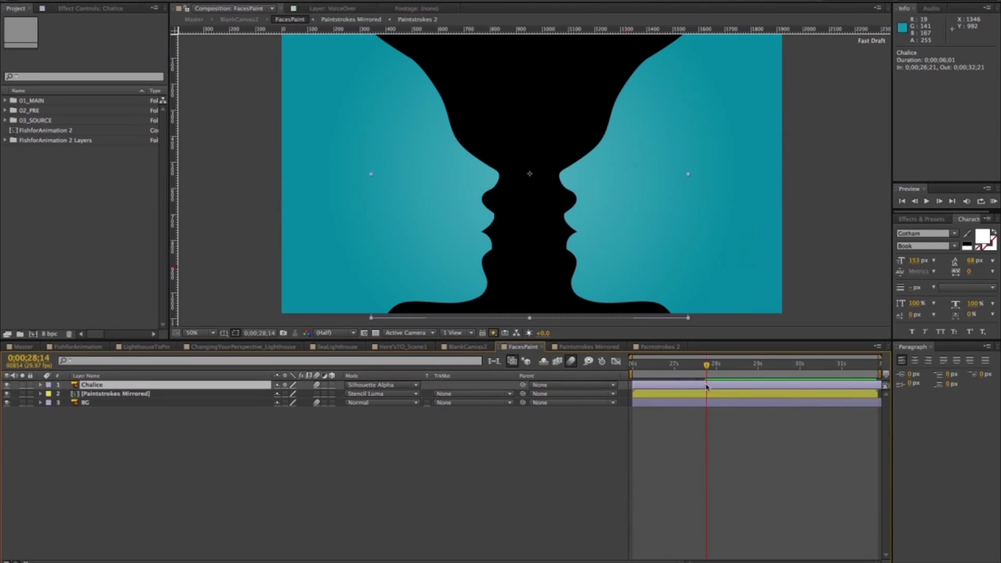
click(706, 394)
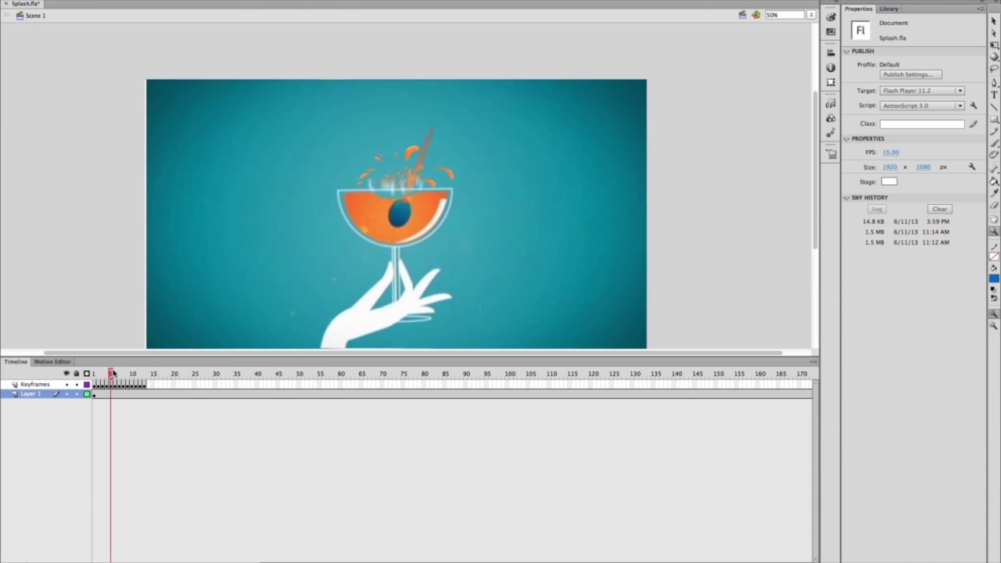
mouse_move(109, 373)
mouse_down()
mouse_move(132, 373)
mouse_move(96, 378)
mouse_move(111, 374)
mouse_up()
Step: At frame 6, zoom in on the splash and inspect individual orange droplets
click(116, 385)
click(417, 151)
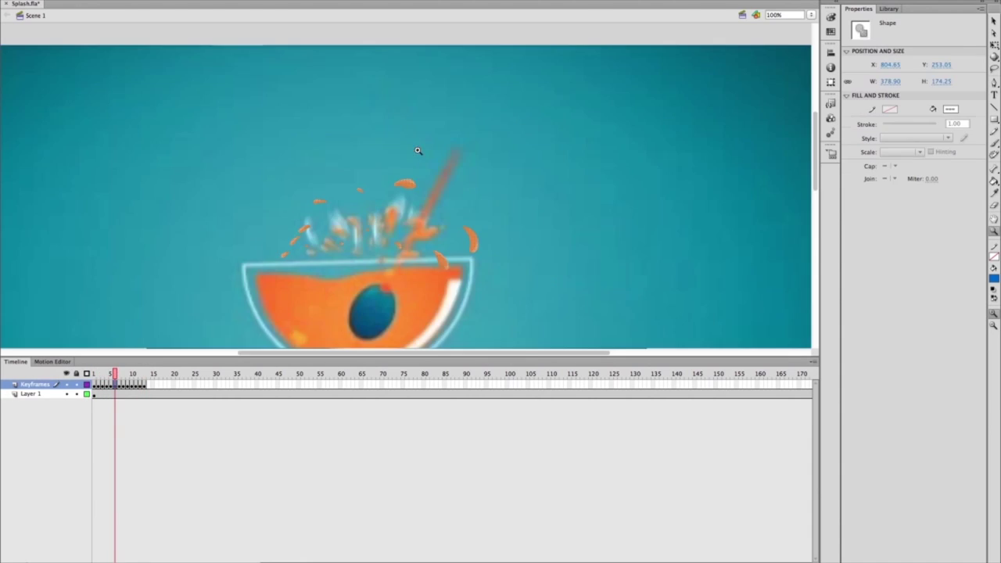
click(405, 191)
click(411, 175)
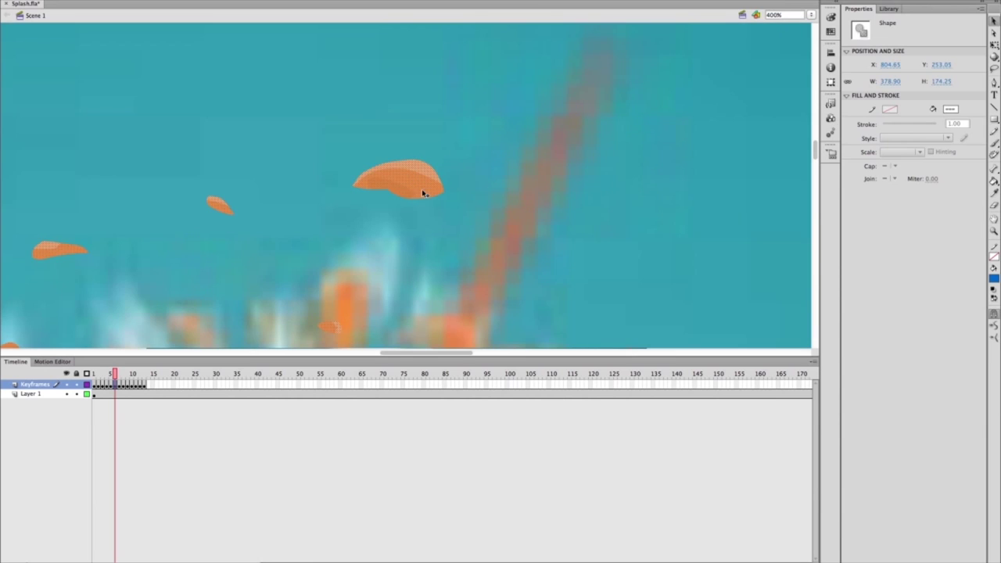
click(431, 173)
click(427, 188)
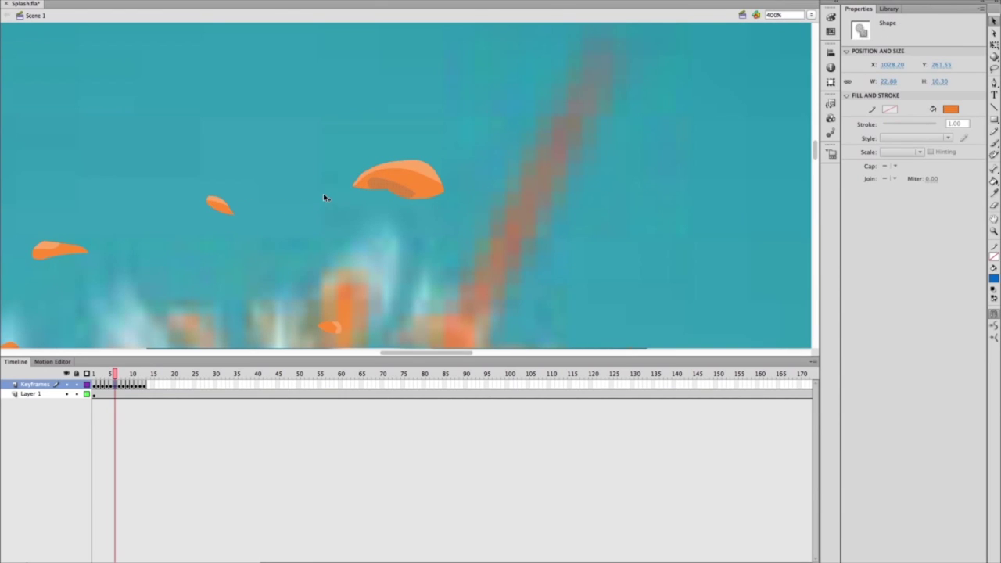
Step: Zoom back out to 25% and advance Layer 1 to frame 10
key(z)
alt+click(323, 194)
alt+click(324, 194)
alt+click(325, 195)
alt+click(325, 194)
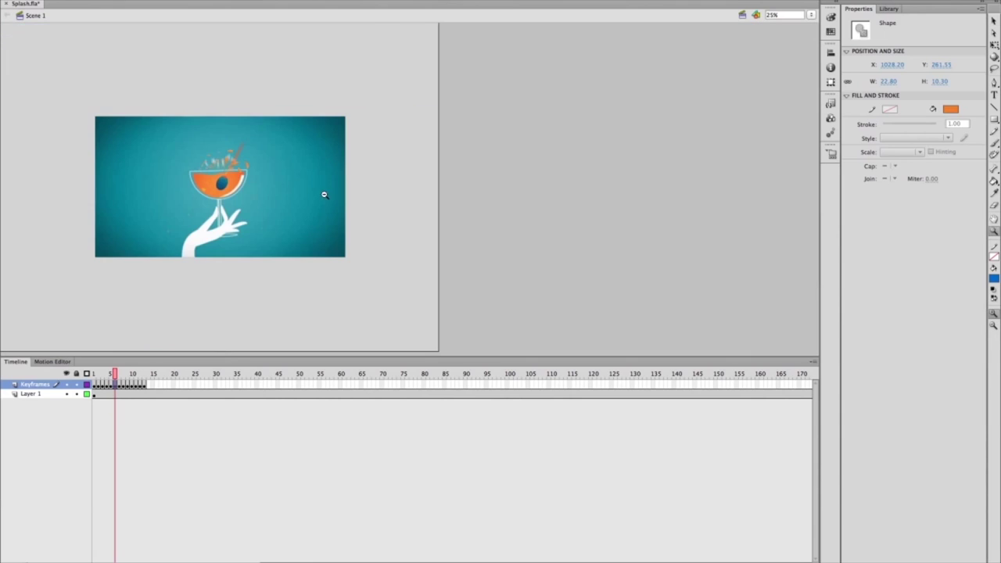
click(133, 394)
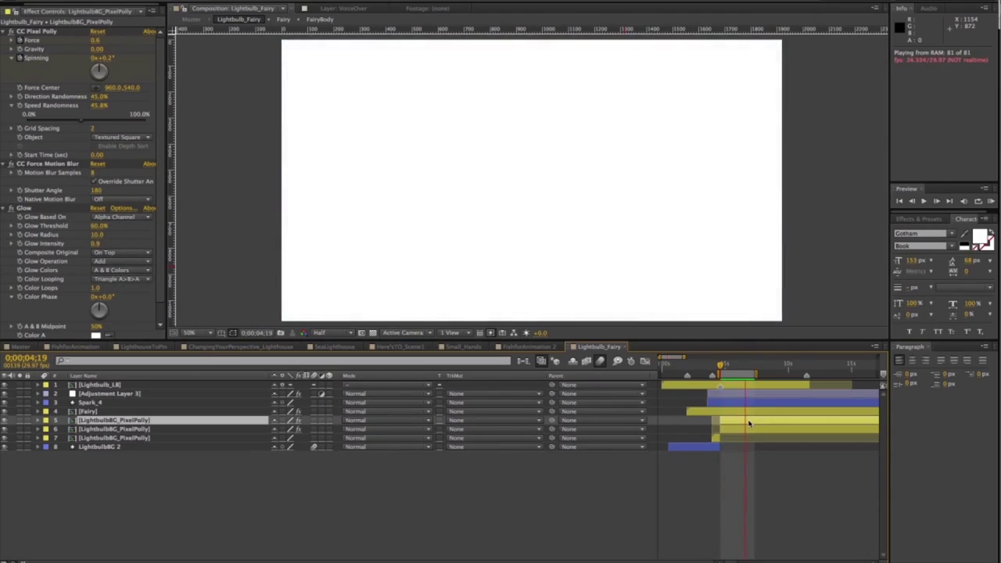
Step: Stop the looping Lightbulb_Fairy preview and switch to the Master composition with its scene comps and voiceovers
key(space)
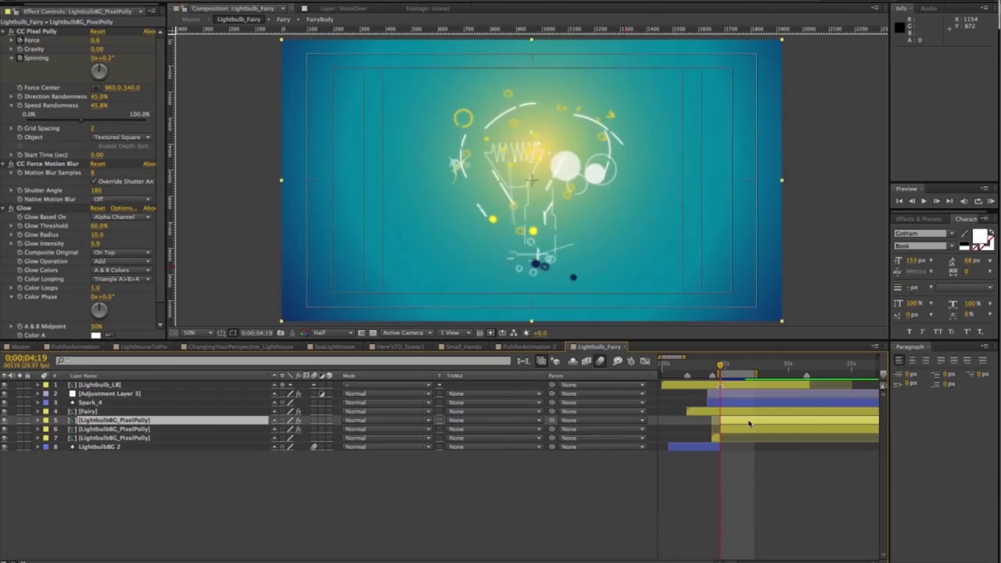
click(193, 21)
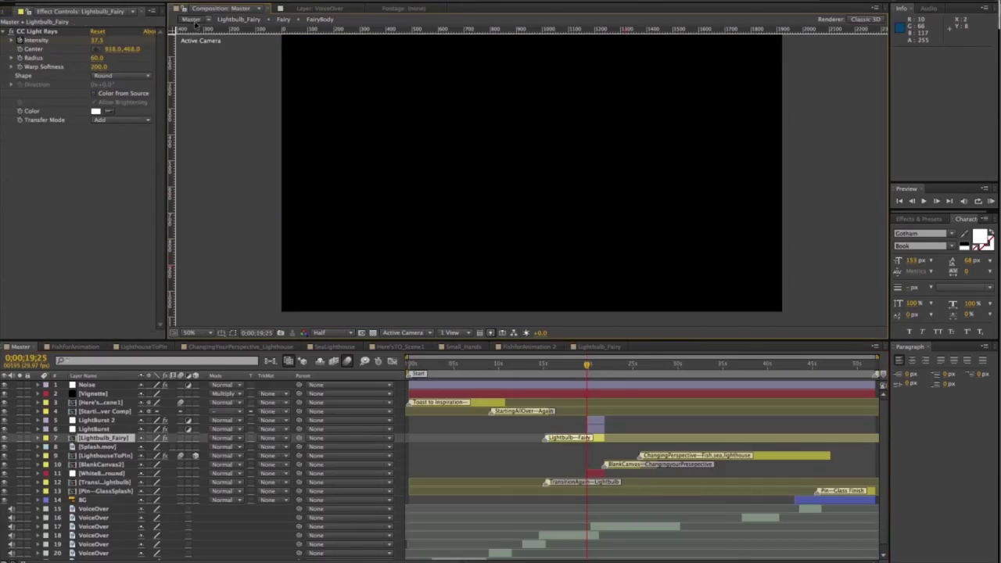